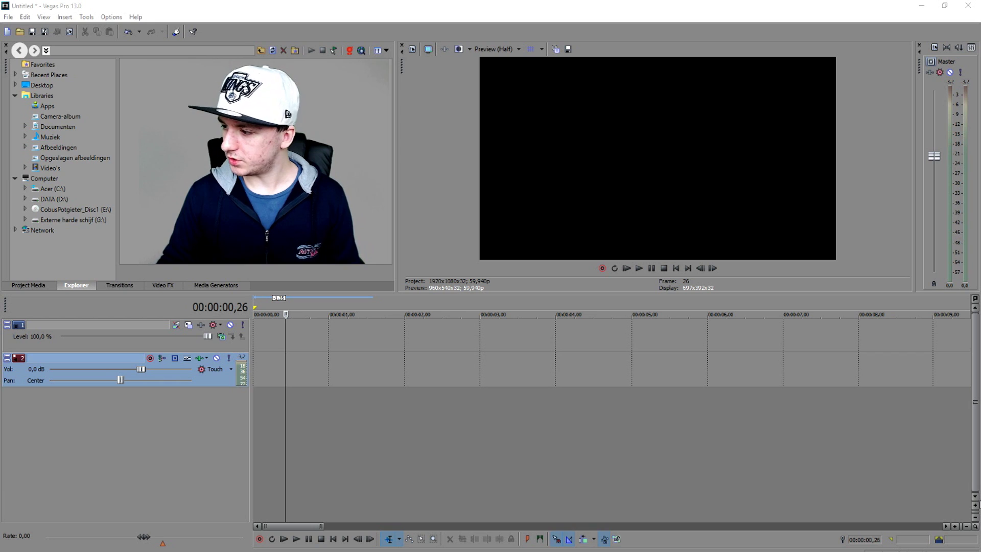
# - Place the interview clip on the timeline and cut away its first 00:00:00,49
pyautogui.moveTo(306, 204); pyautogui.dragTo(366, 326)
pyautogui.click(444, 335)
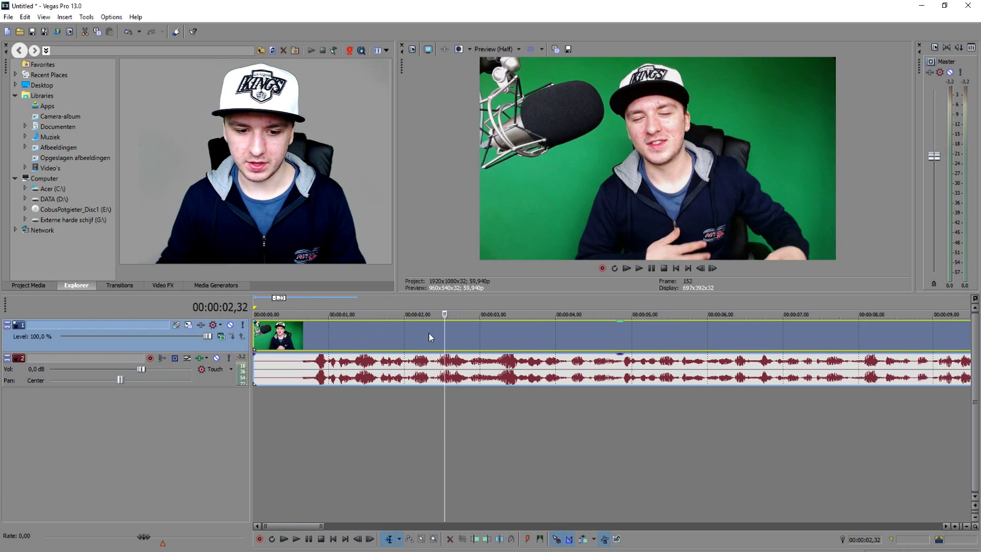
pyautogui.click(358, 367)
pyautogui.moveTo(311, 369); pyautogui.dragTo(323, 368)
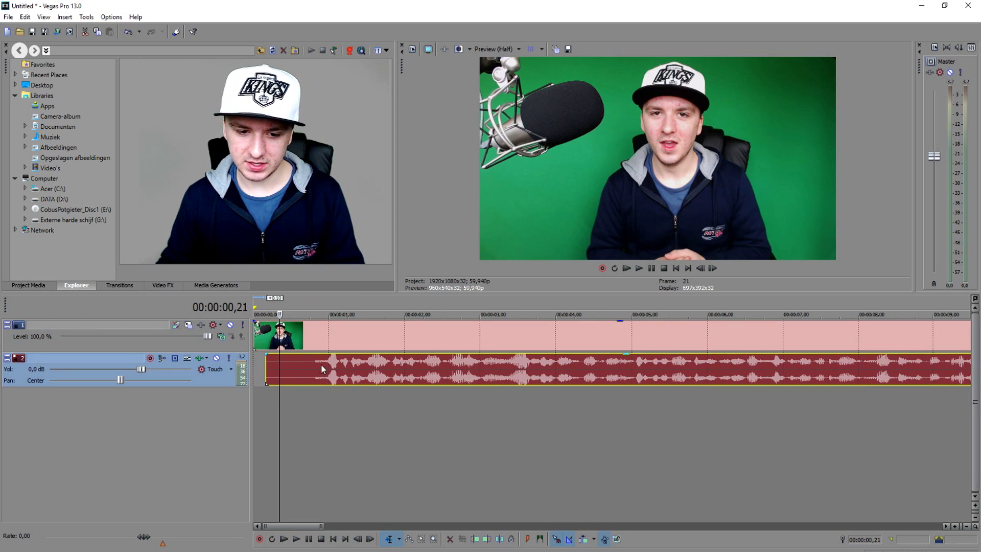
pyautogui.click(316, 347)
pyautogui.scroll(2, 443, 363)
pyautogui.press('s')
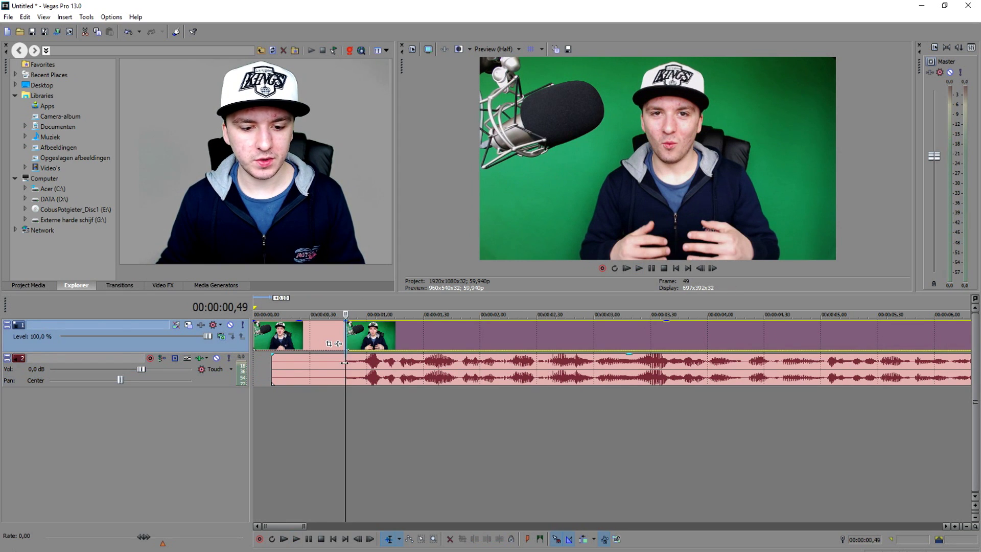
pyautogui.click(313, 363)
pyautogui.press('Delete')
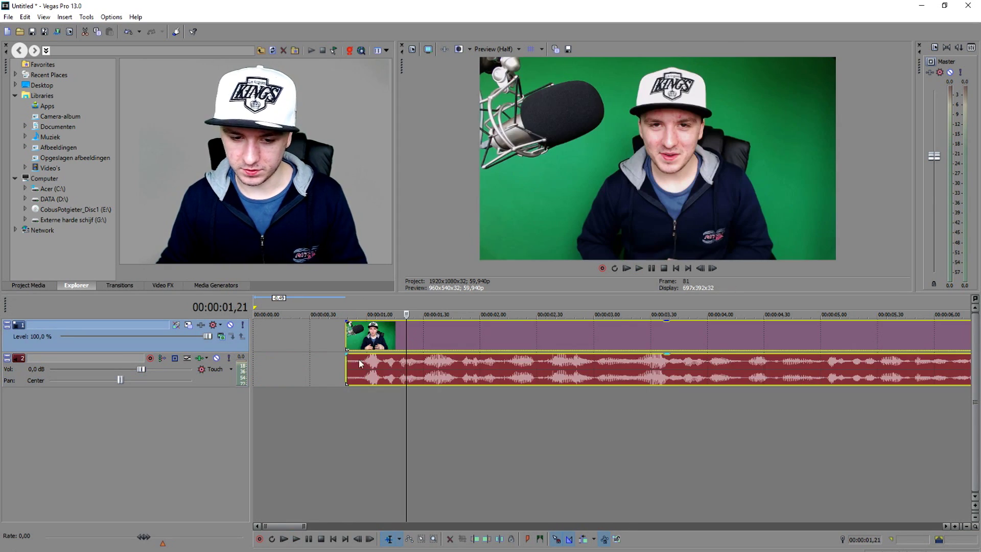
# - Slide the trimmed clip back so it starts at zero
pyautogui.scroll(-3, 421, 366)
pyautogui.scroll(-2, 422, 366)
pyautogui.click(422, 366)
pyautogui.moveTo(417, 344); pyautogui.dragTo(403, 343)
pyautogui.scroll(5, 701, 350)
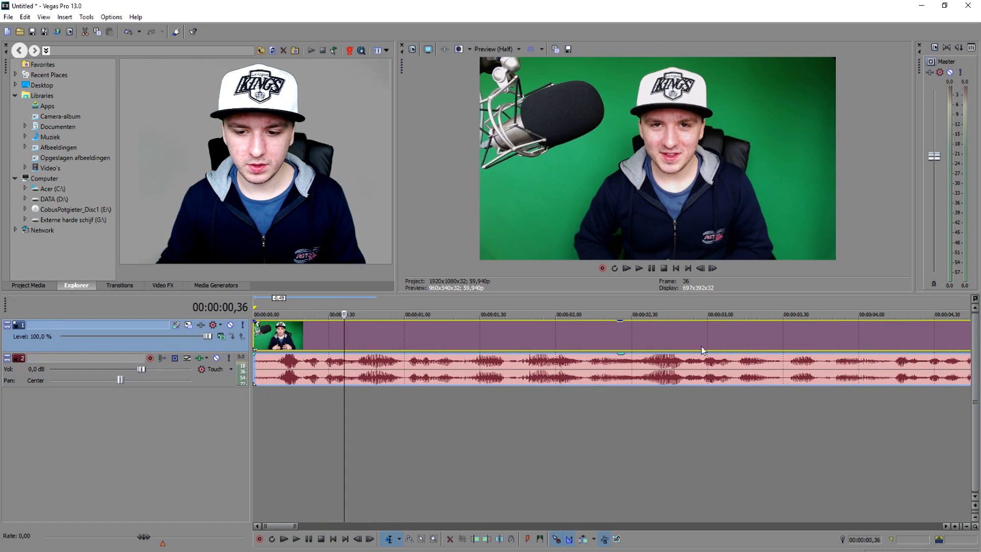
pyautogui.click(677, 269)
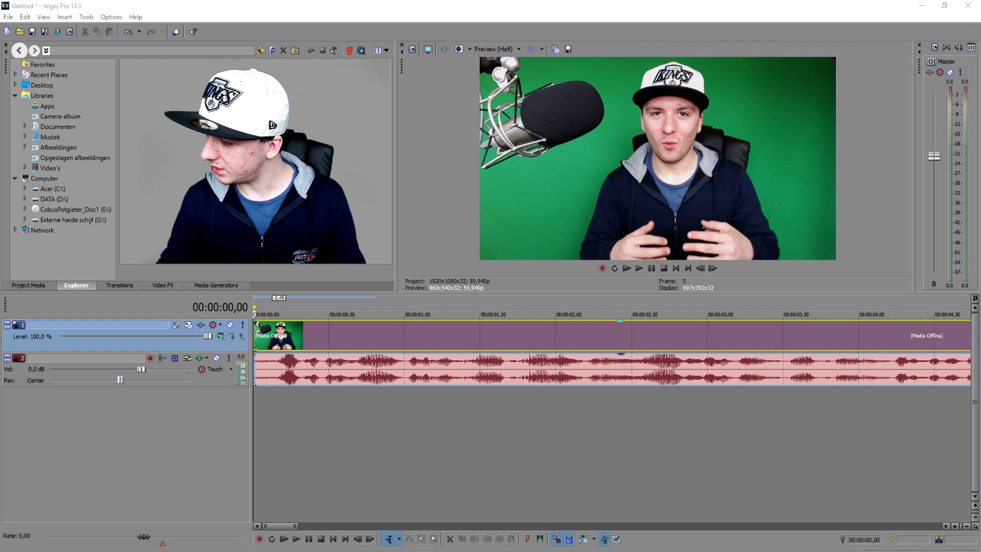
# - Lower the interview's audio gain to -4,1 dB
pyautogui.click(403, 364)
pyautogui.moveTo(411, 355); pyautogui.dragTo(410, 369)
pyautogui.click(676, 268)
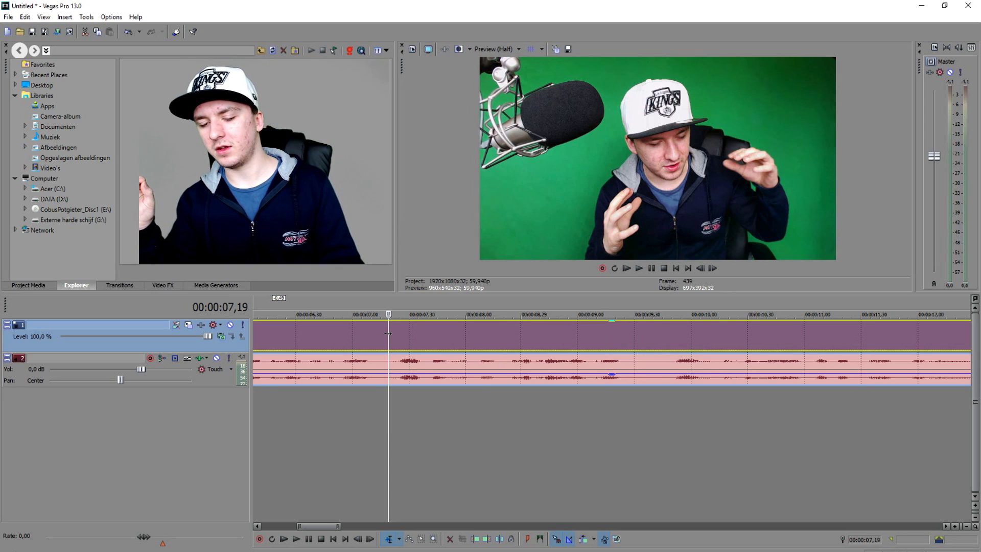
# - Split the clip at about 00:00:07,19 and 00:00:09,30, then select and preview the middle event
pyautogui.scroll(-3, 378, 303)
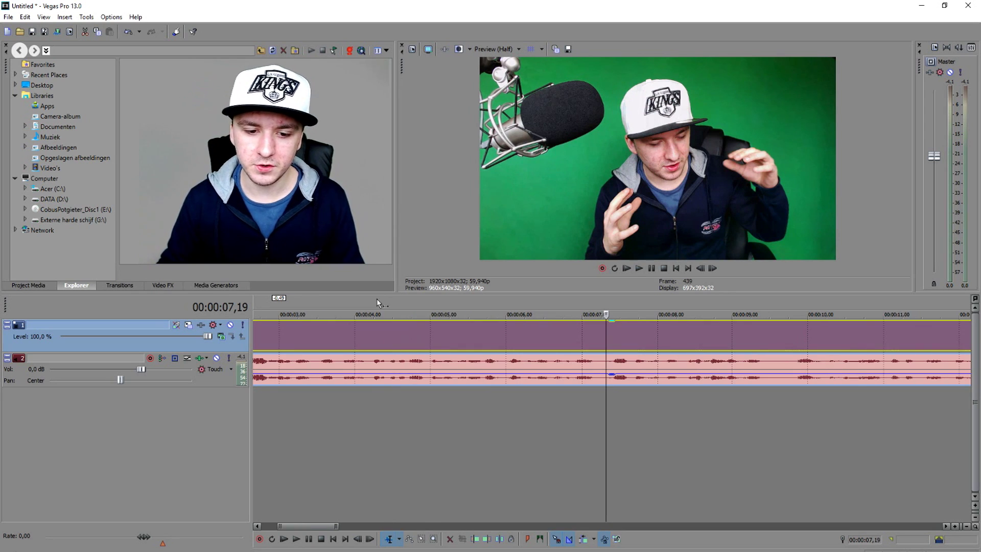
pyautogui.scroll(2, 685, 365)
pyautogui.click(685, 365)
pyautogui.press('space')
pyautogui.press('s')
pyautogui.scroll(-5, 674, 368)
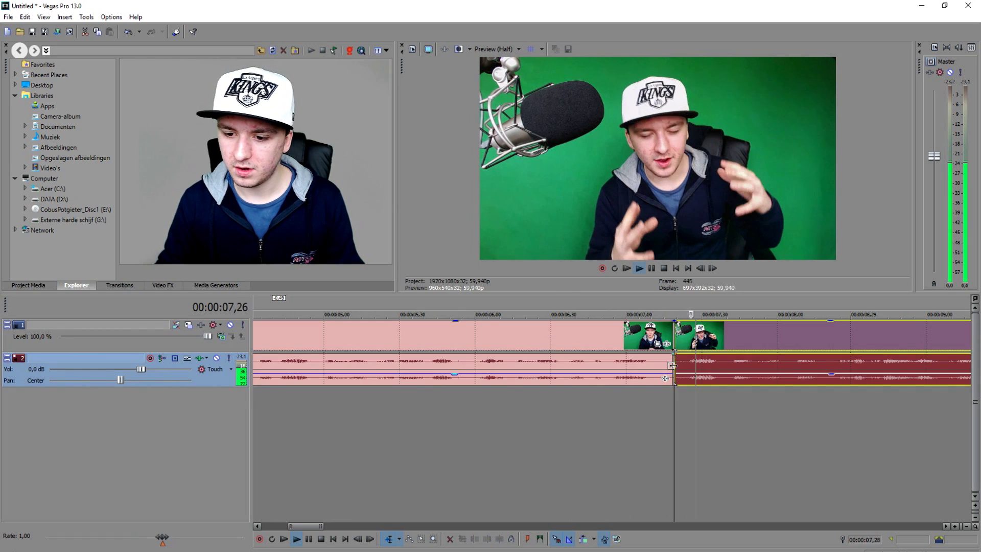
pyautogui.scroll(5, 629, 376)
pyautogui.press('Return')
pyautogui.scroll(-3, 638, 366)
pyautogui.press('s')
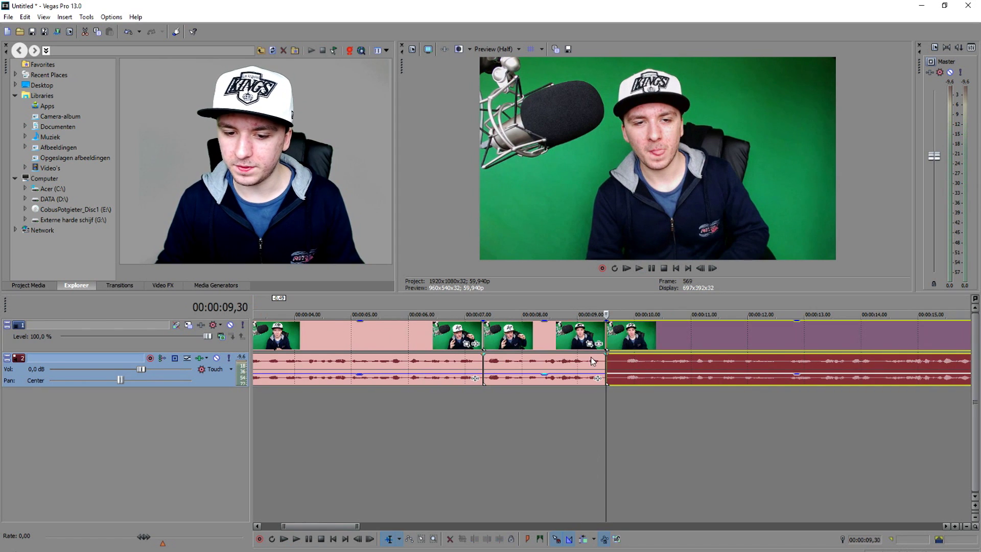
pyautogui.click(486, 329)
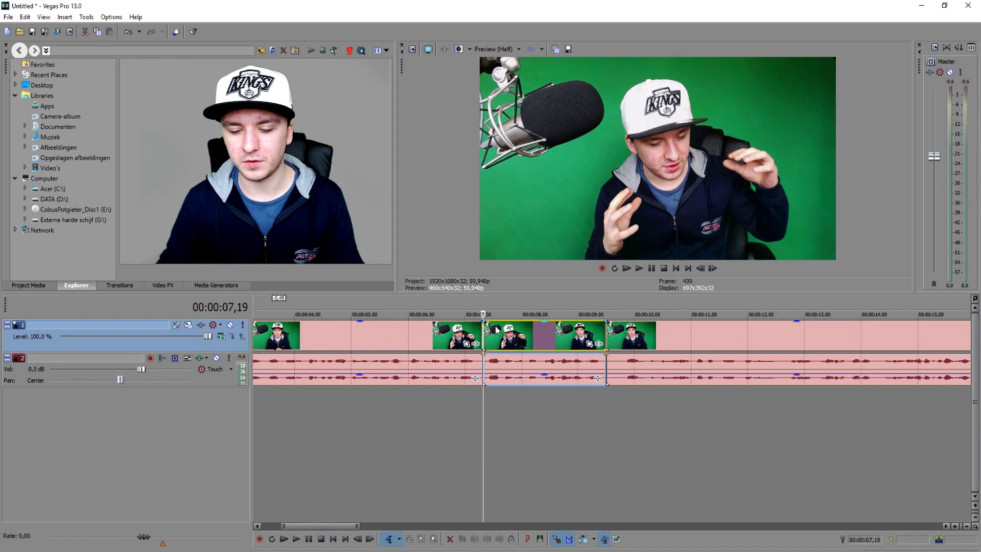
pyautogui.press('space')
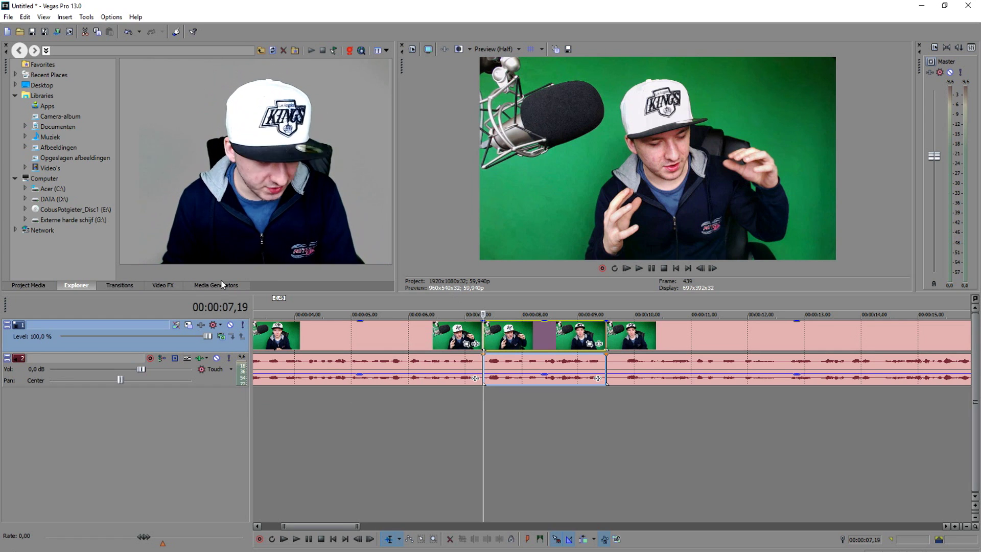
# - Show the Video FX list with the Gradient Map plug-in and its presets
pyautogui.click(163, 286)
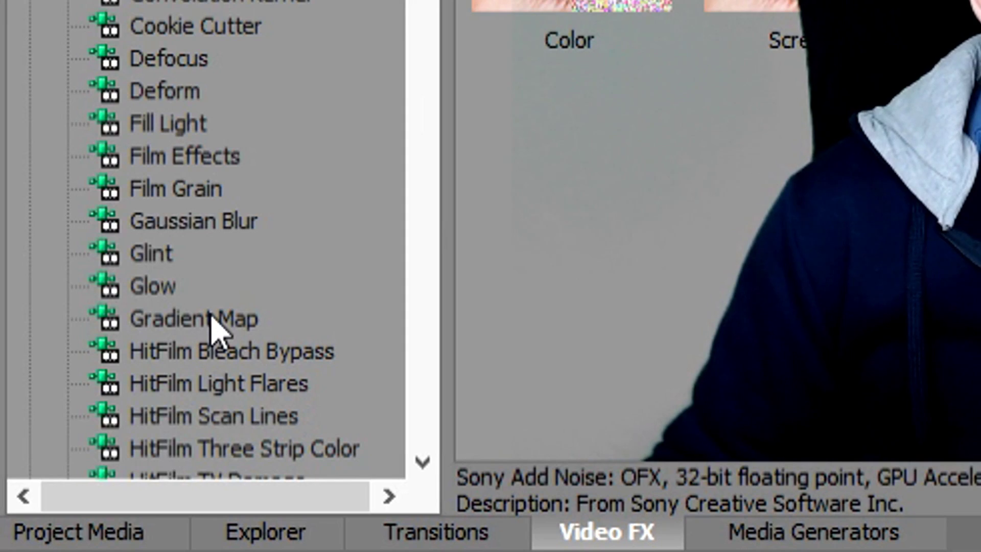
pyautogui.click(63, 228)
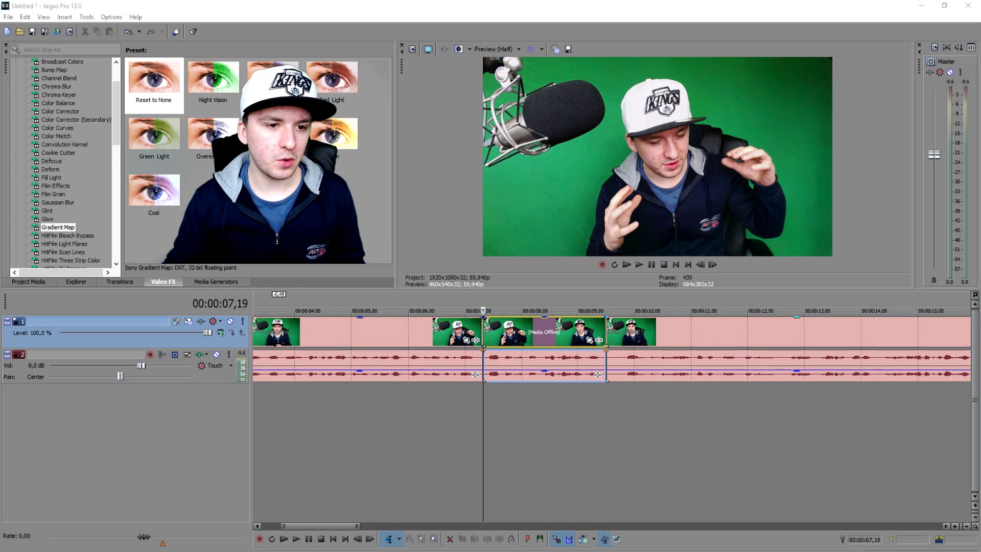
# - Apply the Gradient Map Night Vision preset to the middle event and move the Video Event FX window aside
pyautogui.click(217, 89)
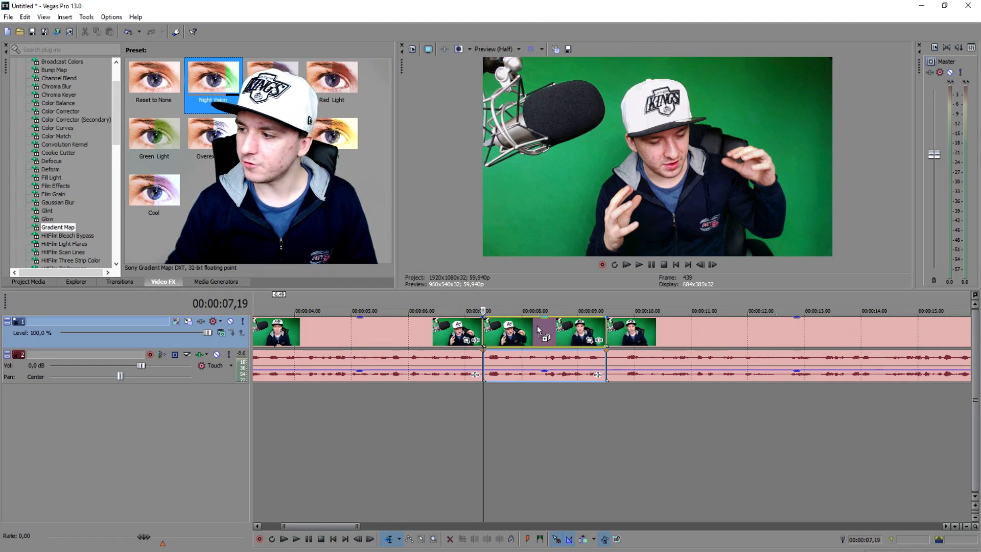
pyautogui.moveTo(539, 331); pyautogui.dragTo(539, 331)
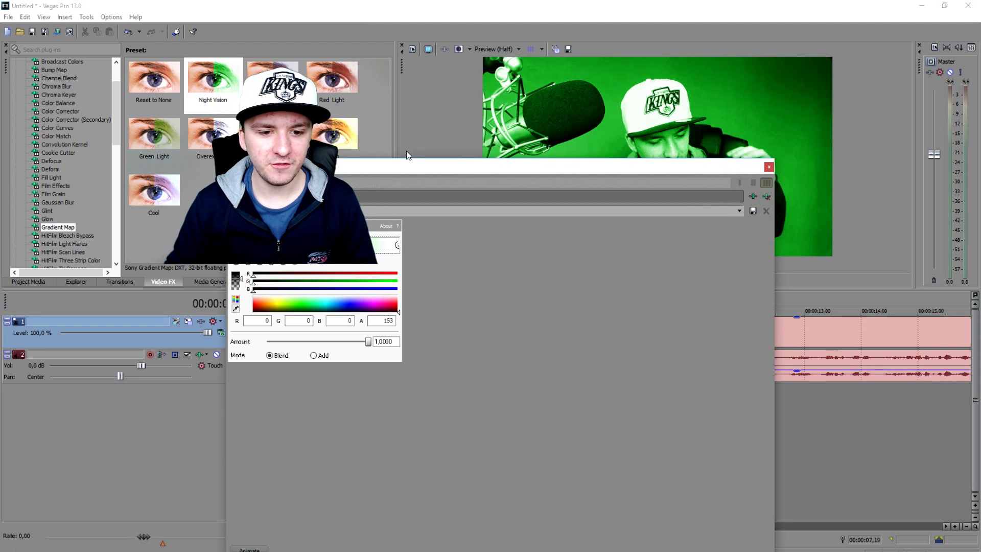
pyautogui.moveTo(408, 165); pyautogui.dragTo(526, 315)
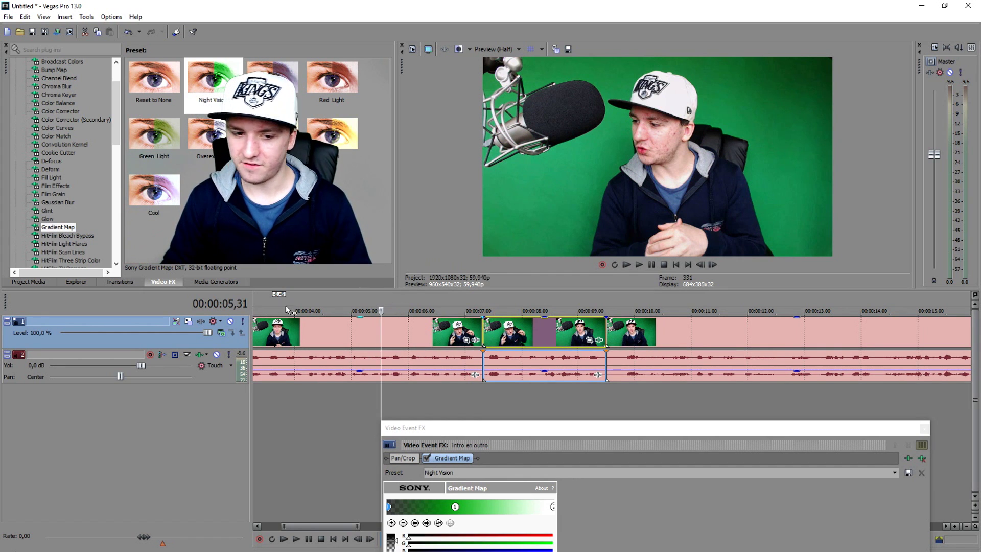
pyautogui.click(81, 282)
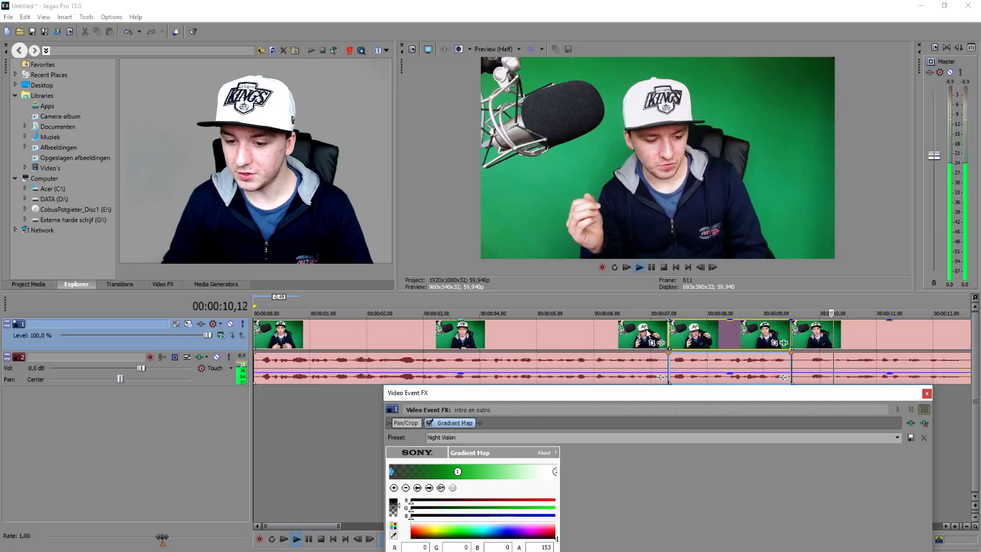
pyautogui.click(659, 299)
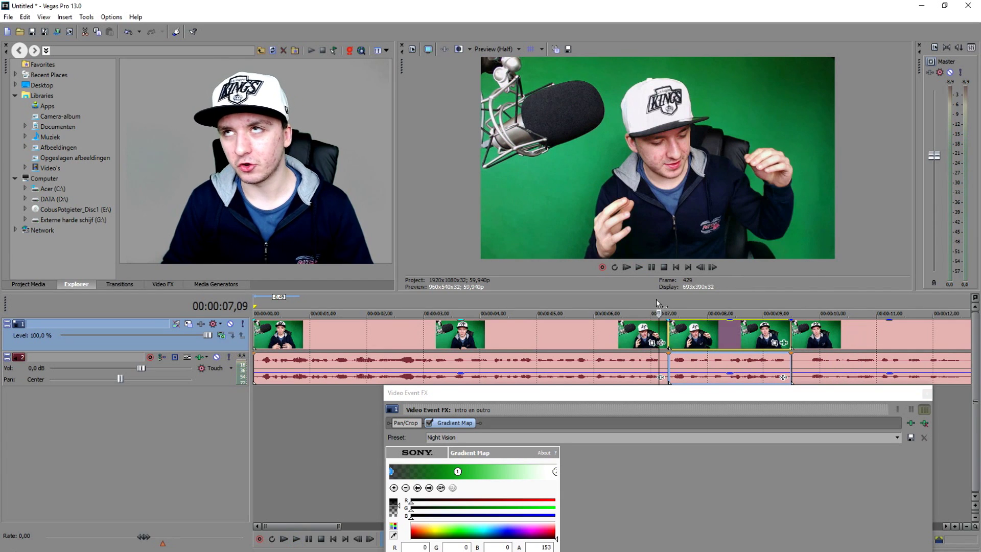
pyautogui.moveTo(530, 396); pyautogui.dragTo(573, 420)
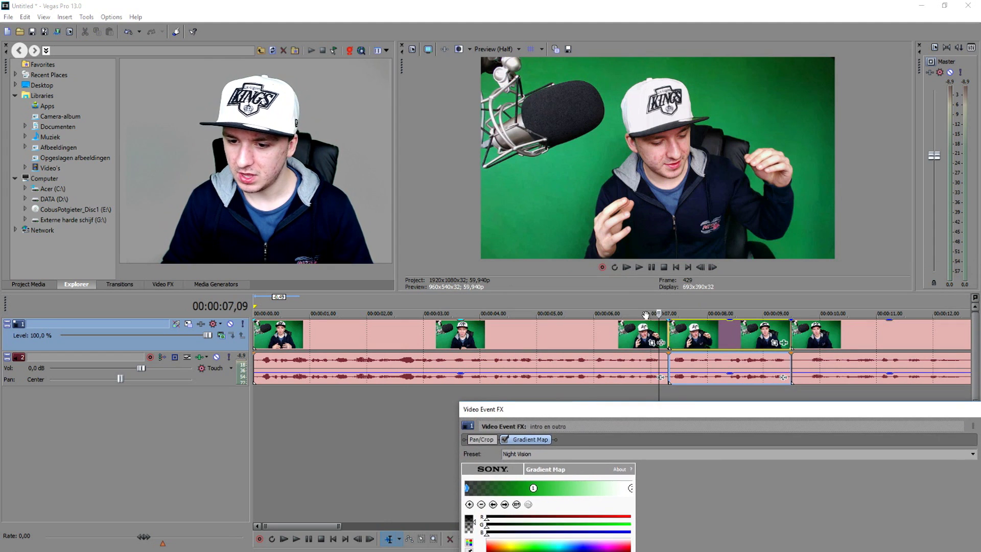
pyautogui.click(655, 302)
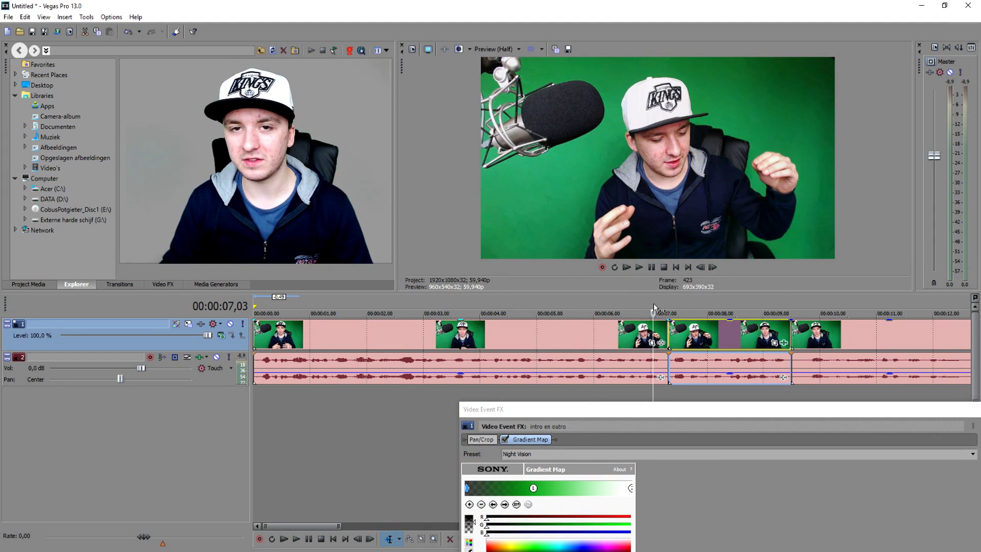
pyautogui.moveTo(654, 302); pyautogui.dragTo(733, 296)
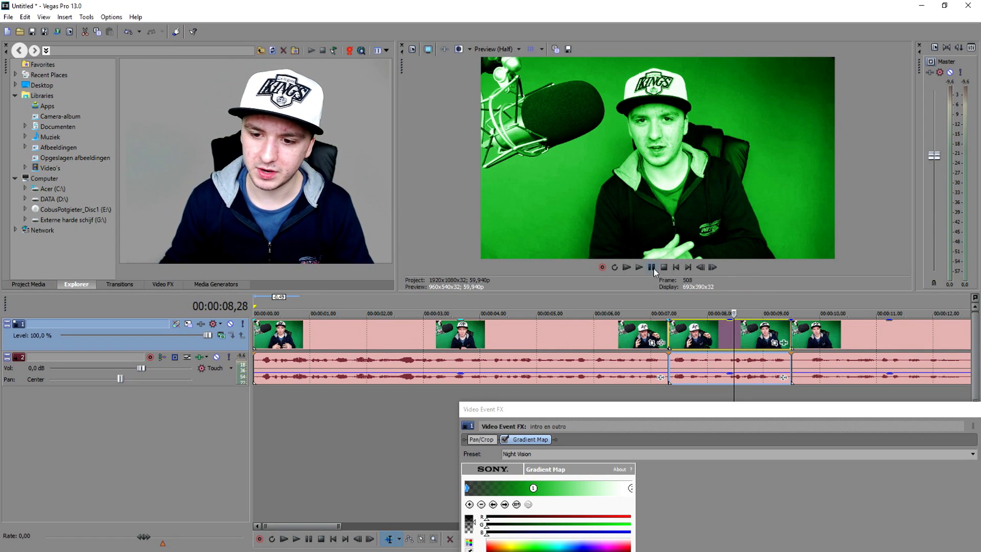
# - Return the playhead to the start and reselect the Gradient Map Night Vision preset in Video FX
pyautogui.click(676, 267)
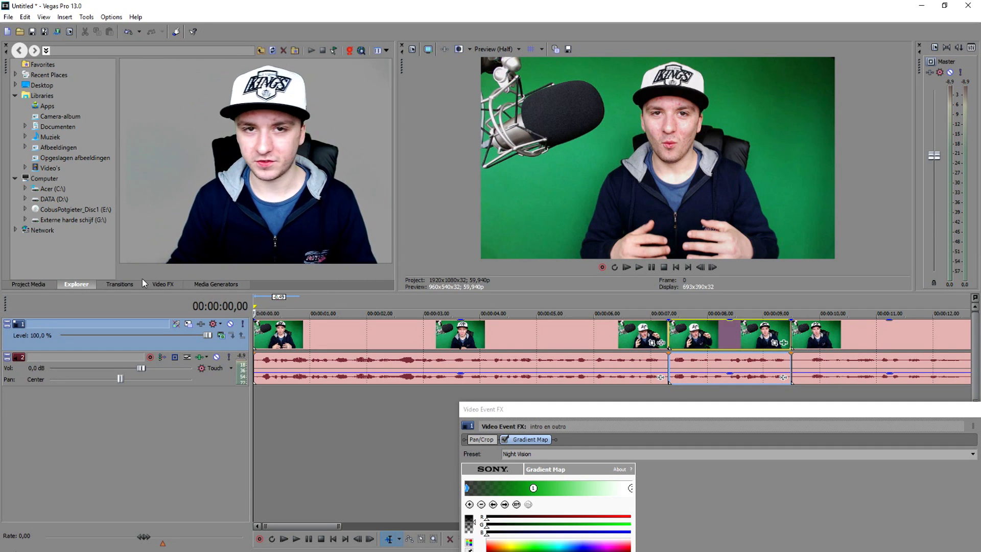
pyautogui.click(153, 283)
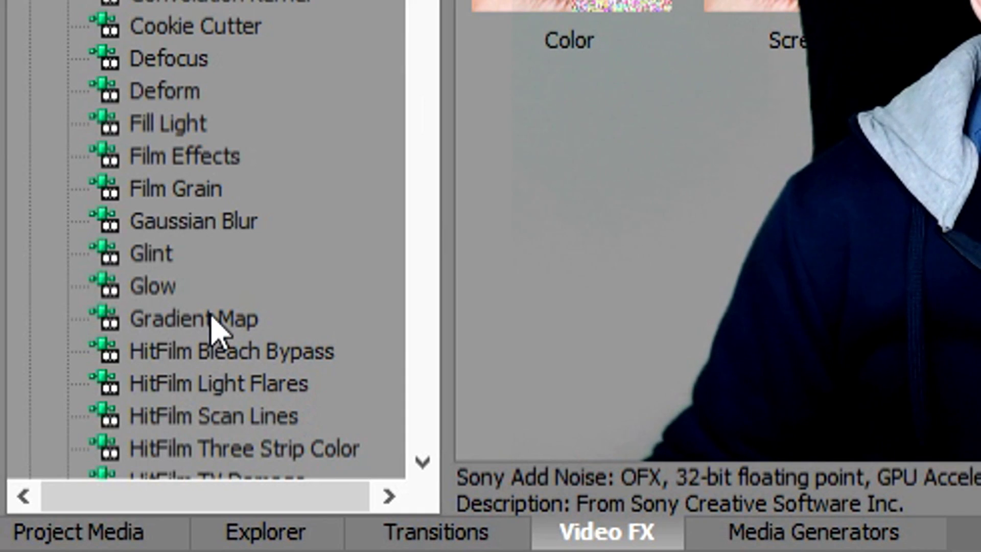
pyautogui.click(215, 322)
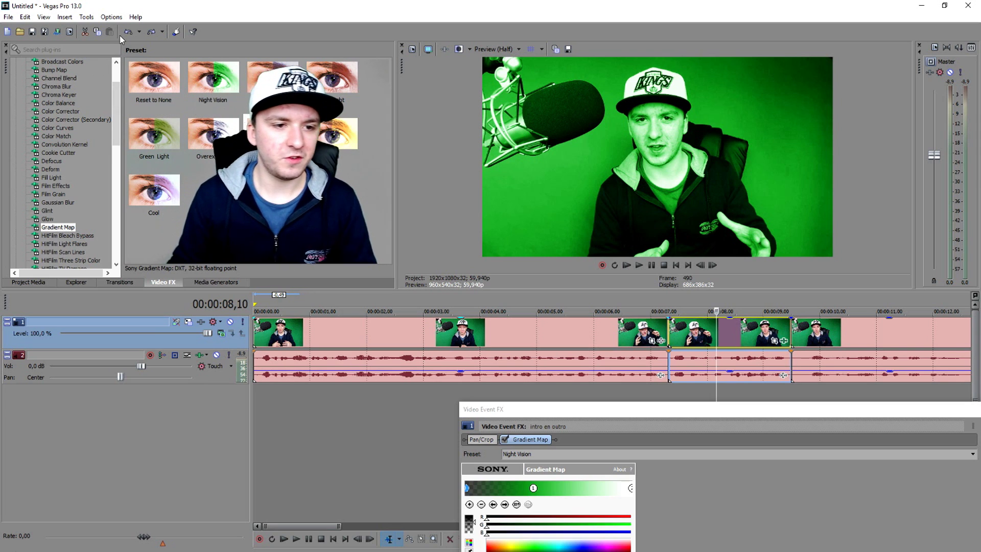
pyautogui.click(230, 80)
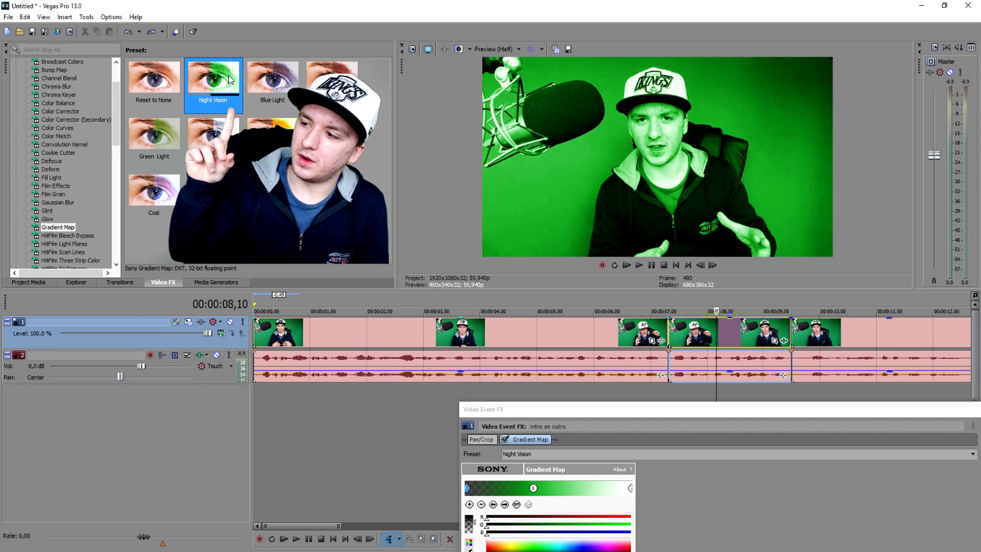